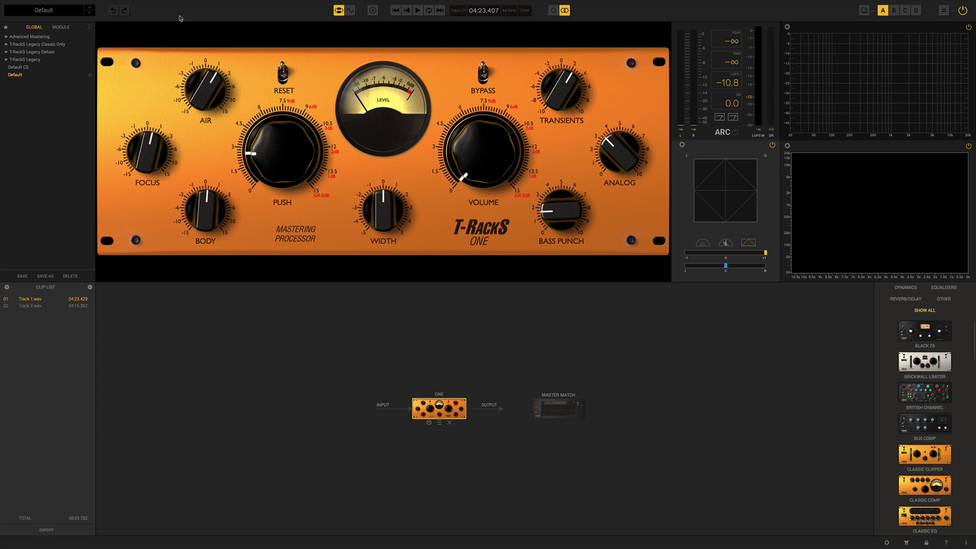
Preview the track waveform, then view the two-track album assembly and return to the mastering chain
click(350, 10)
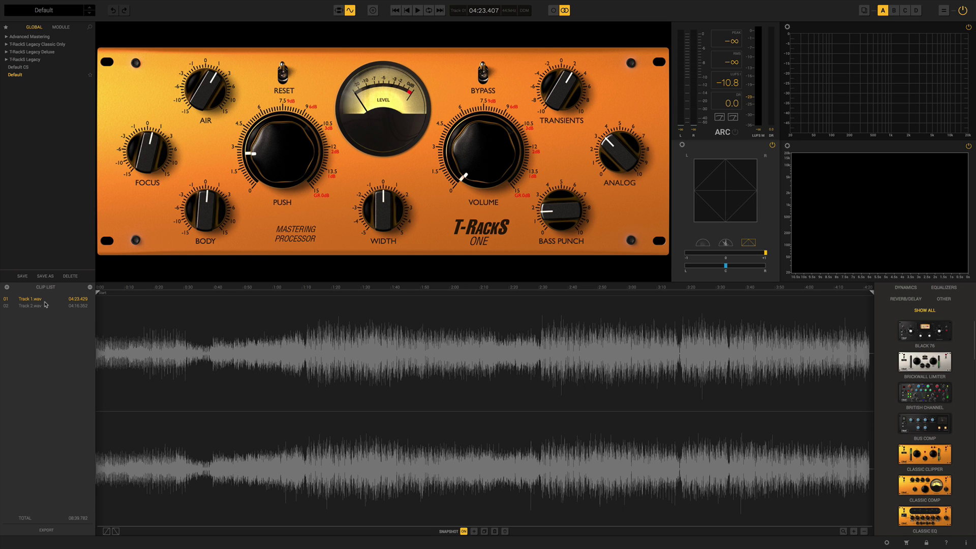
click(340, 11)
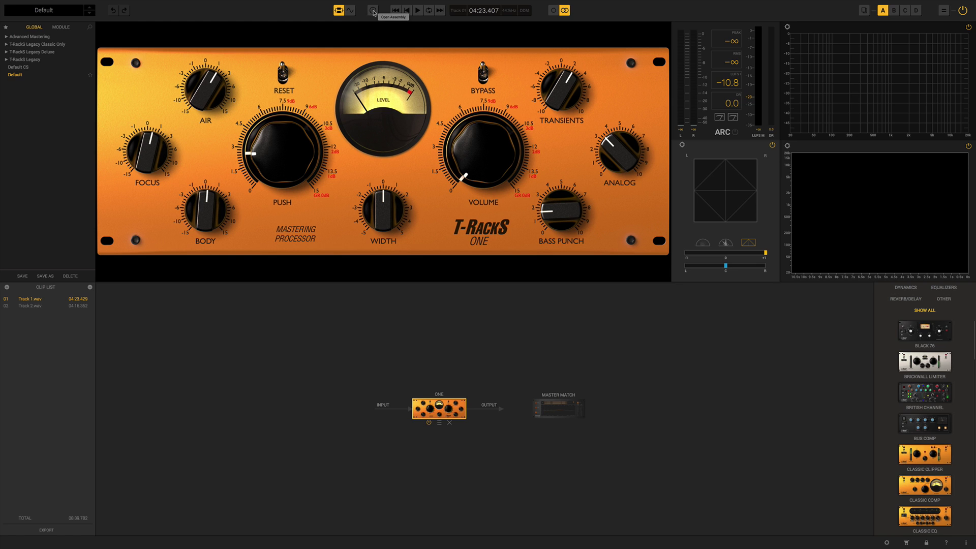
click(373, 11)
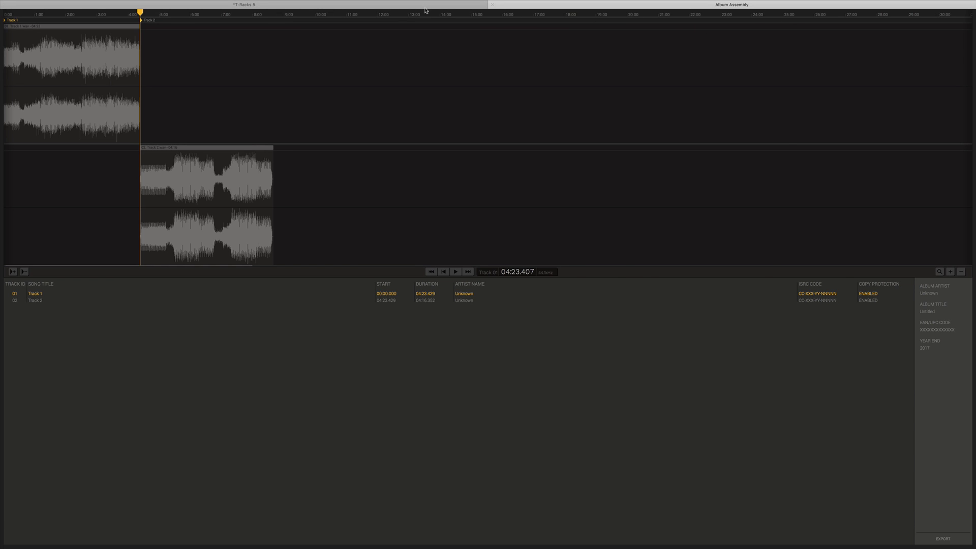
click(362, 7)
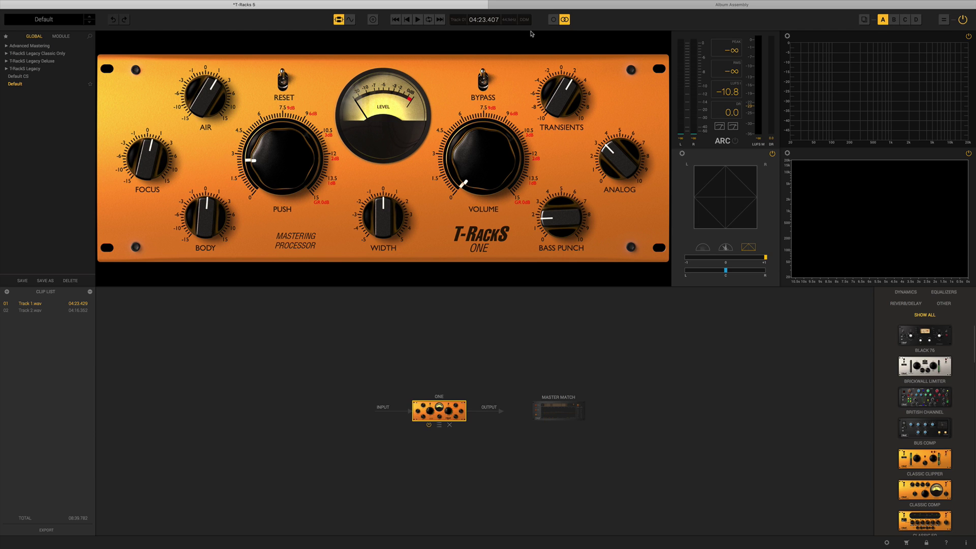
click(564, 20)
click(7, 47)
click(7, 46)
click(6, 54)
click(6, 54)
click(6, 69)
click(6, 69)
click(6, 70)
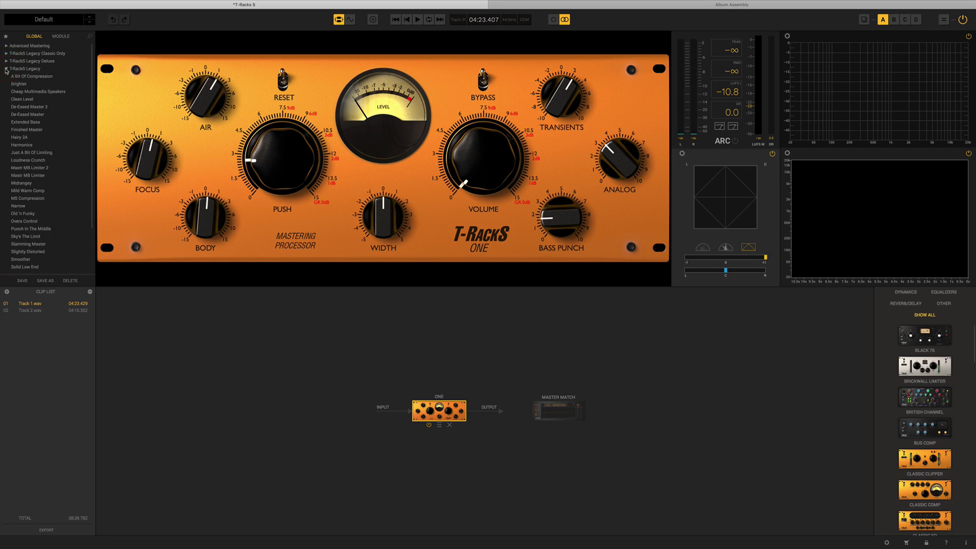
click(6, 69)
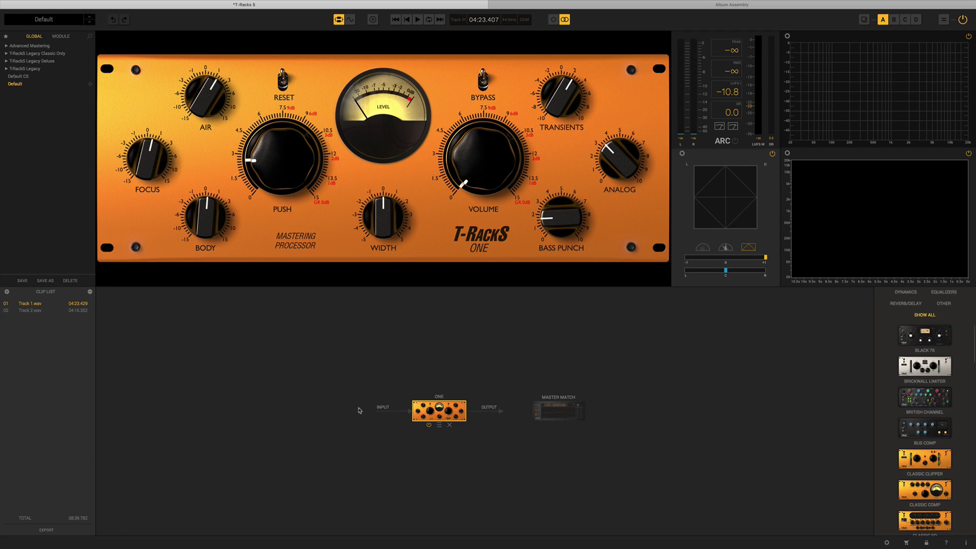
click(567, 413)
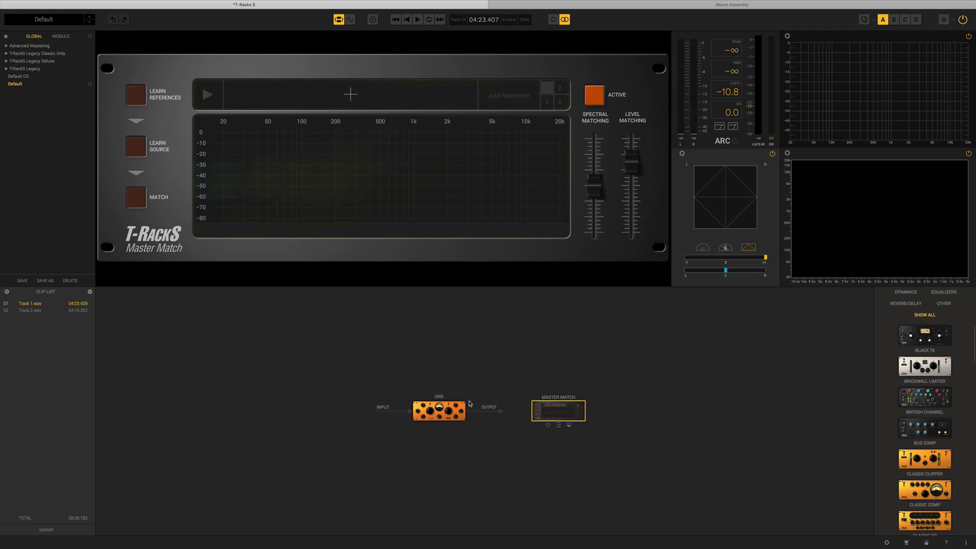
click(453, 411)
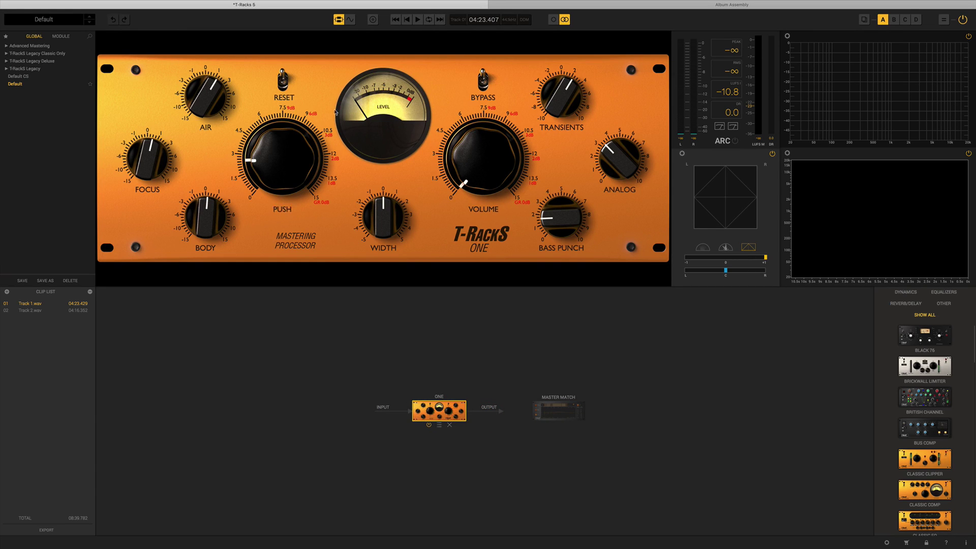
mouse_move(459, 172)
click(725, 247)
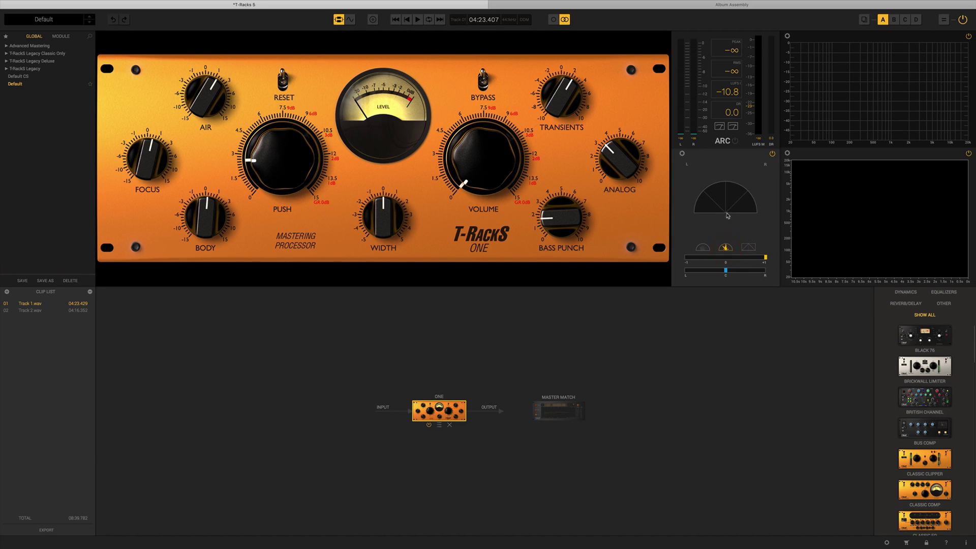
click(749, 248)
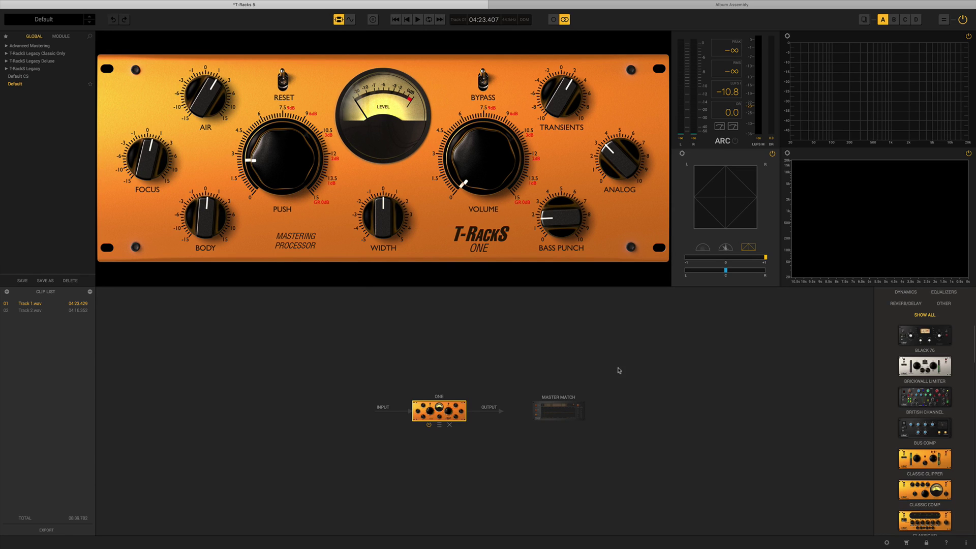
Try combinations of the module browser's category filters, ending back on showing all modules
click(906, 292)
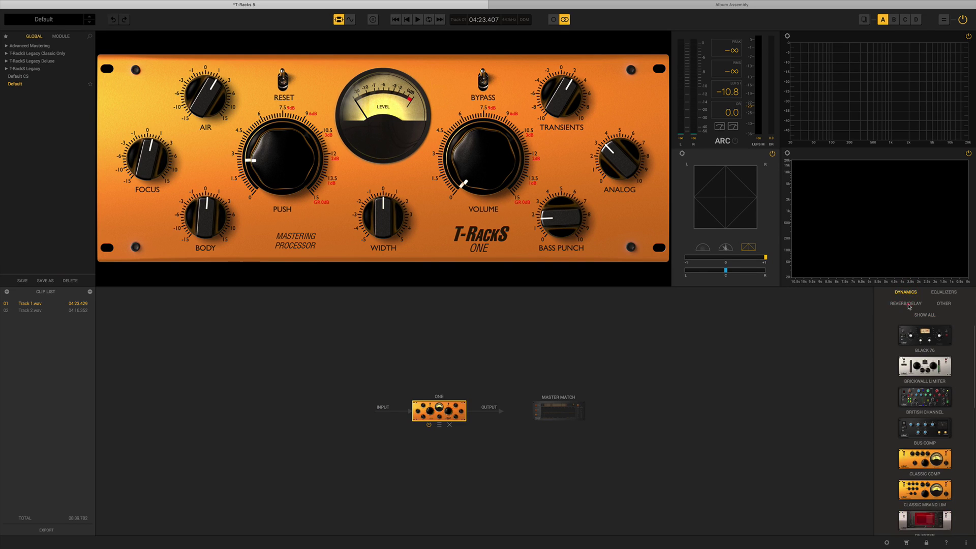
click(905, 303)
click(944, 292)
click(942, 304)
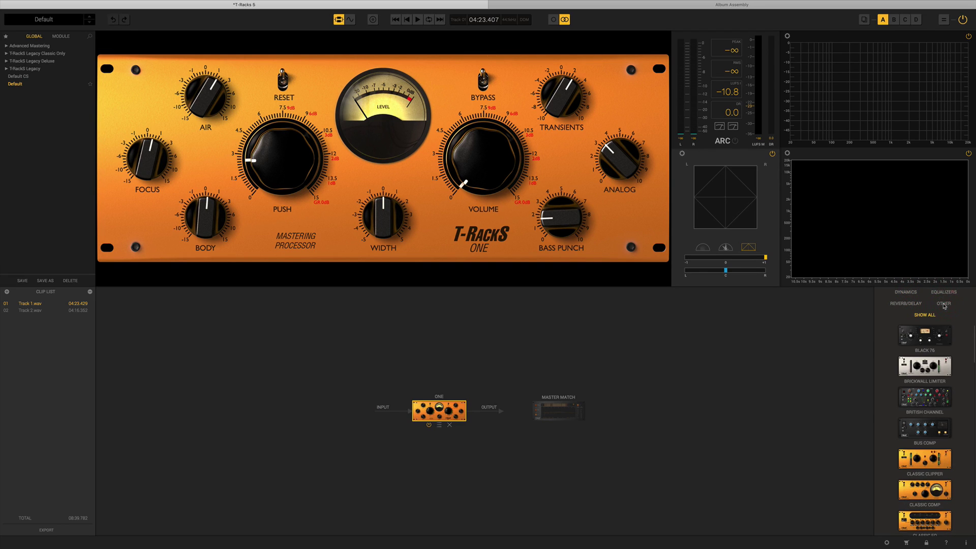
click(910, 303)
click(906, 292)
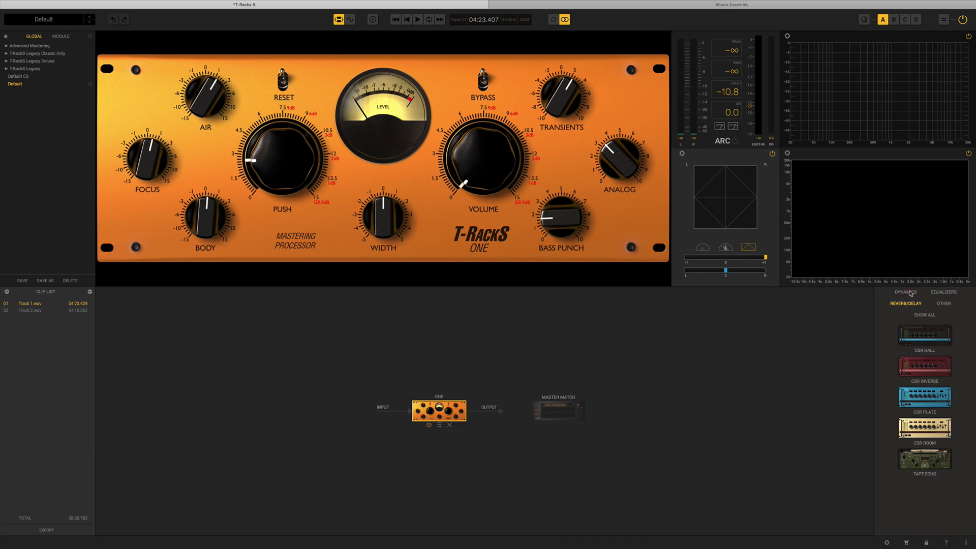
click(943, 292)
click(942, 303)
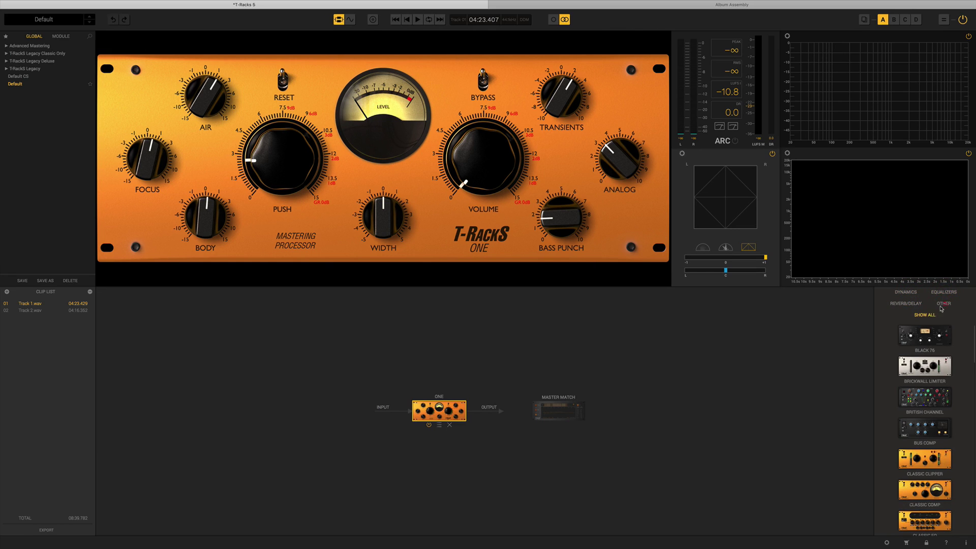
Filter the module list to Dynamics, Equalizers and Other, excluding Reverb/Delay modules
click(908, 303)
click(906, 292)
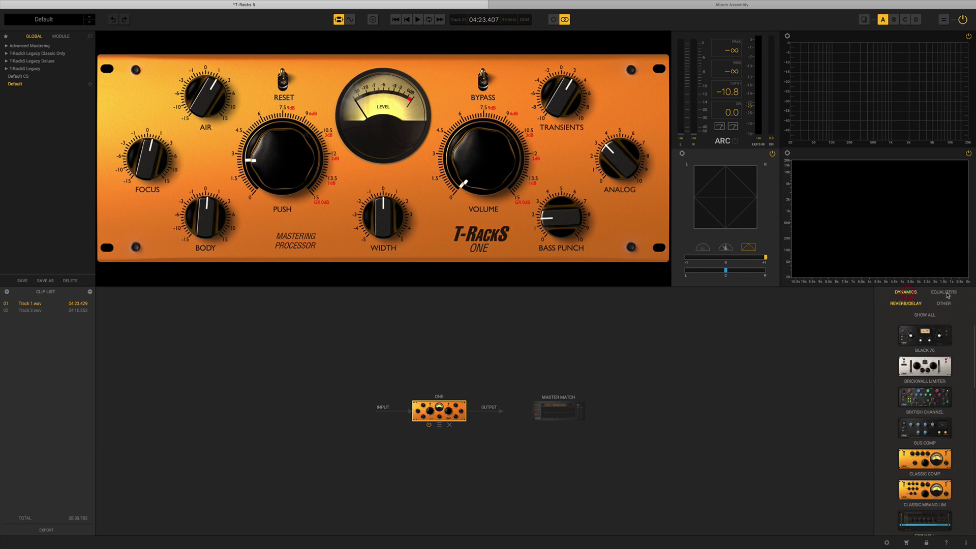
click(943, 292)
click(908, 304)
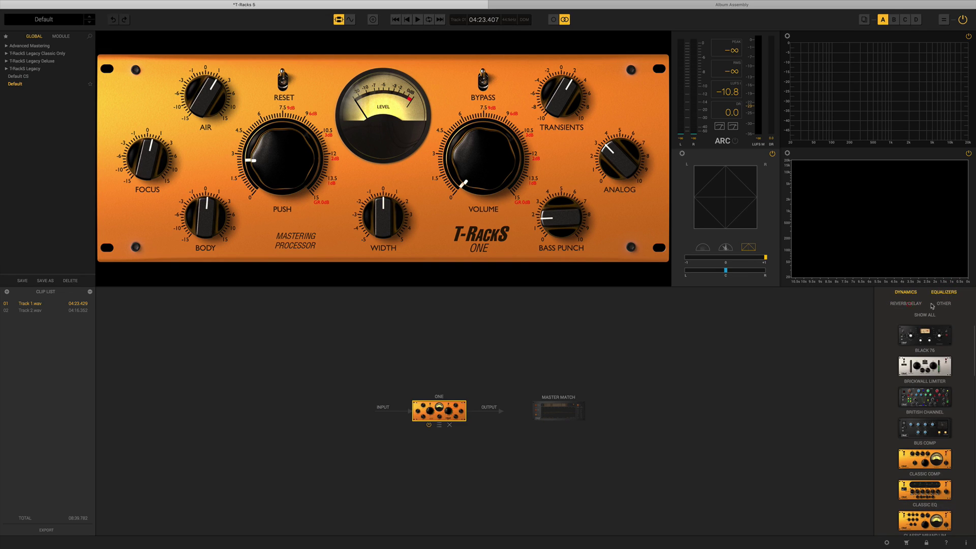
click(944, 304)
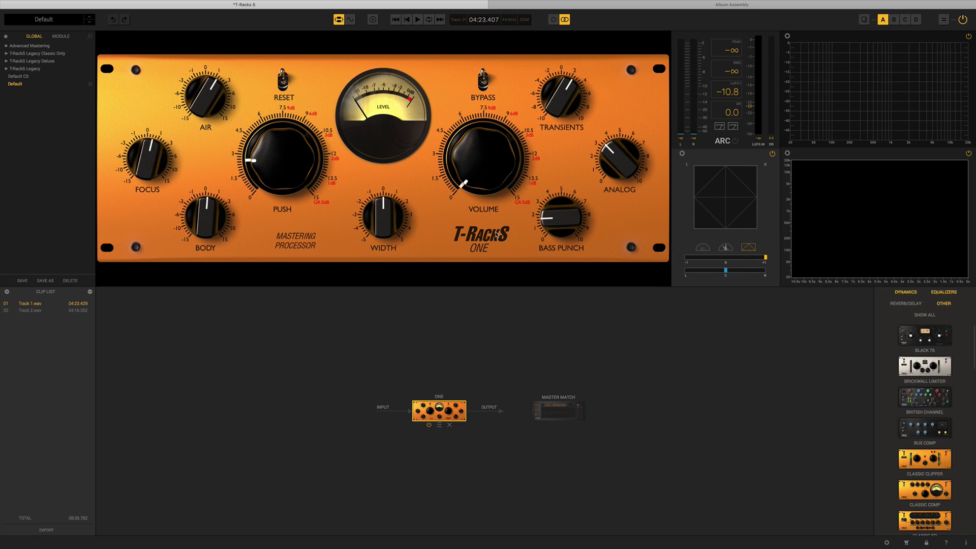